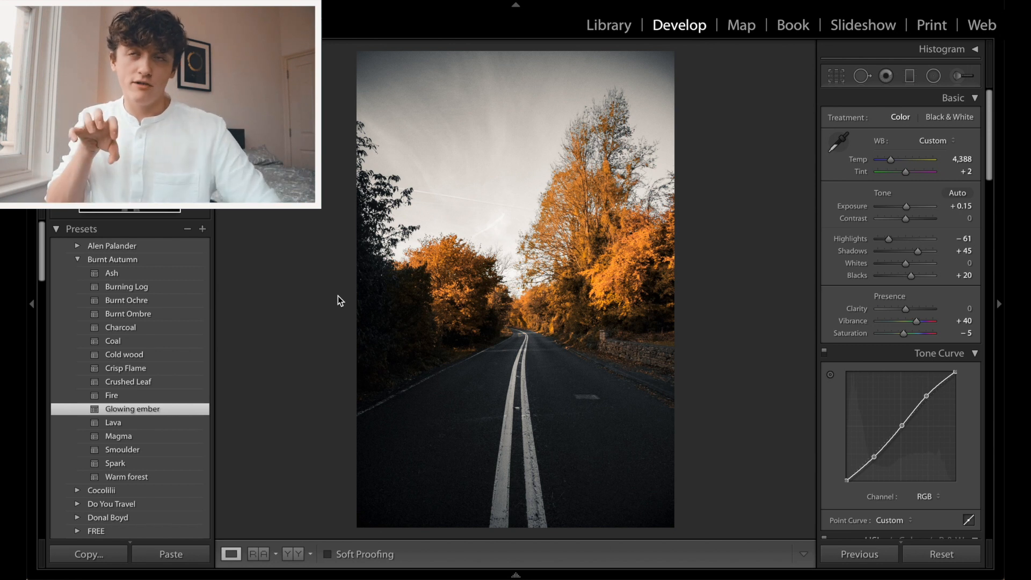
- Compare the photo with its unedited version, and try the Smoulder preset before reapplying Glowing ember
key(backslash)
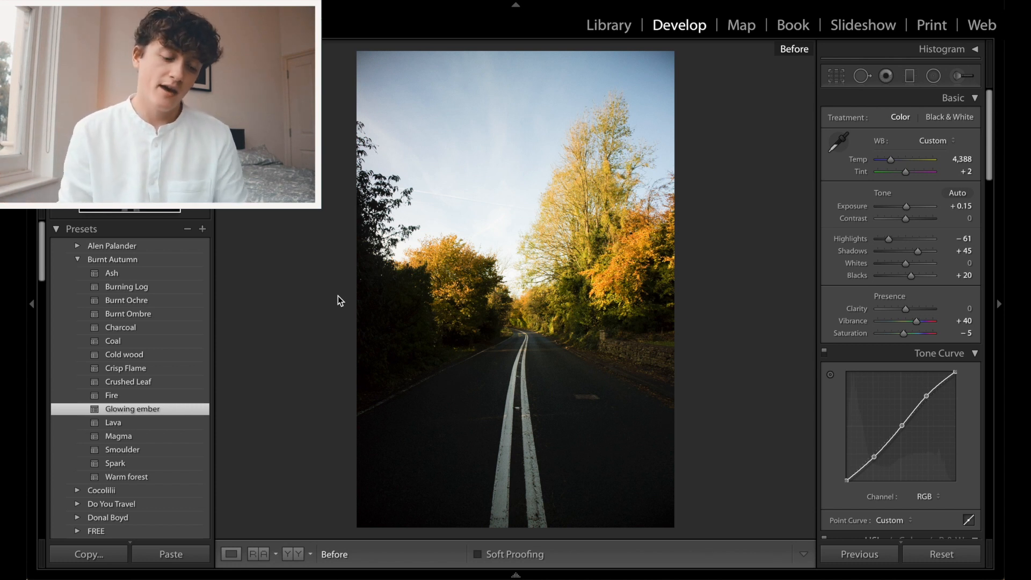
key(backslash)
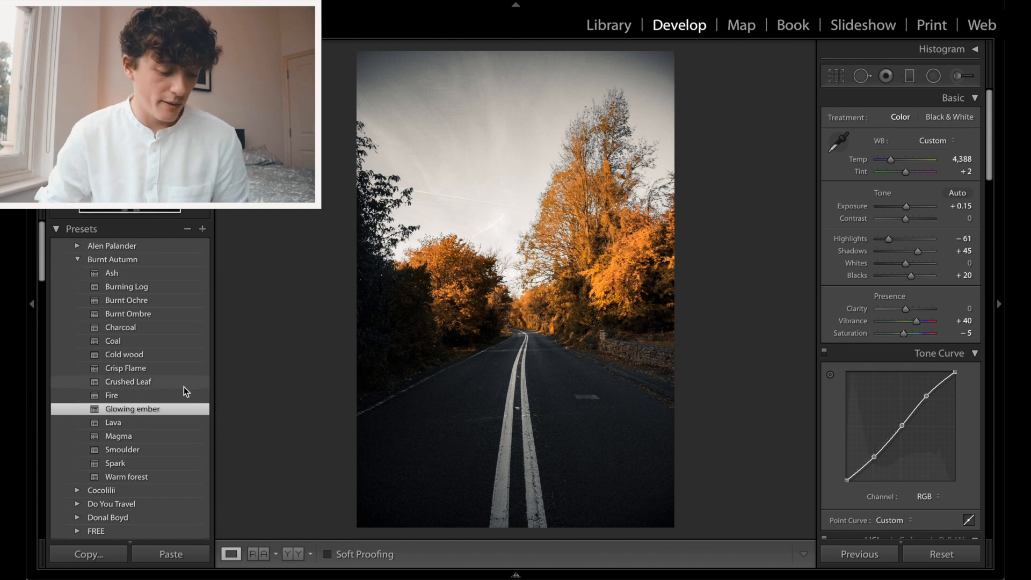
click(147, 452)
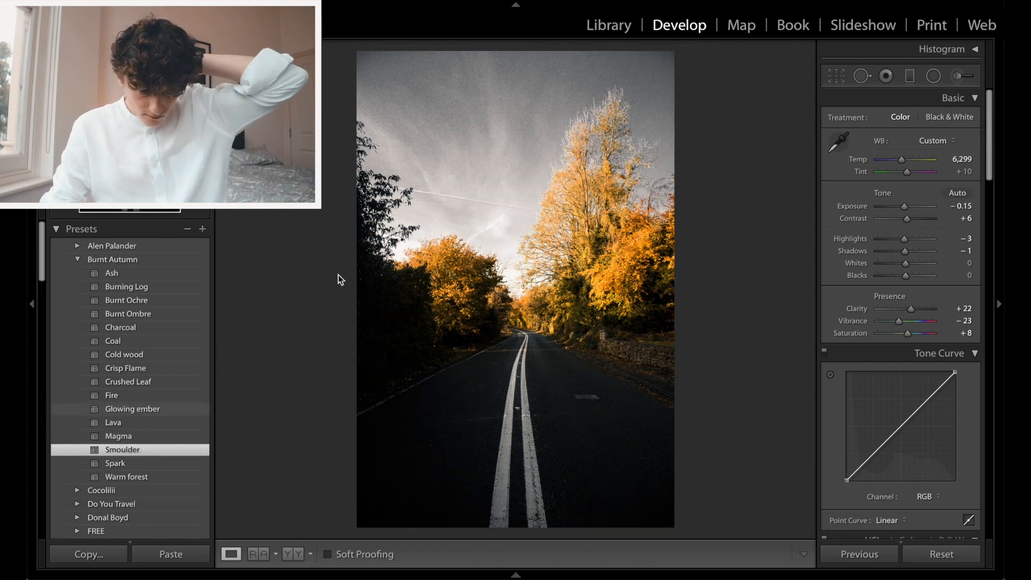
click(150, 410)
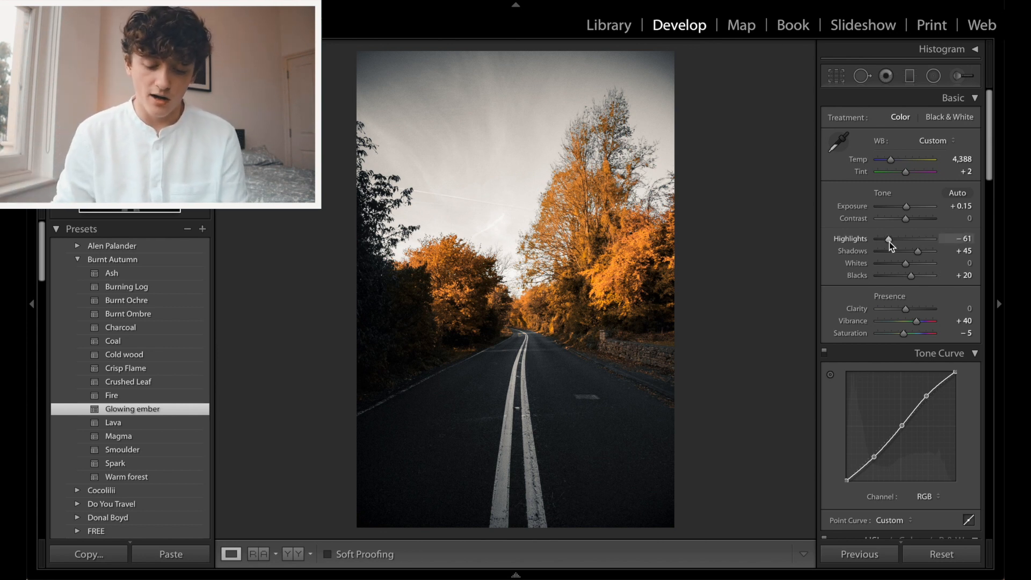
- Try the Highlights at 0 and at -100, and return them to -61
double_click(853, 243)
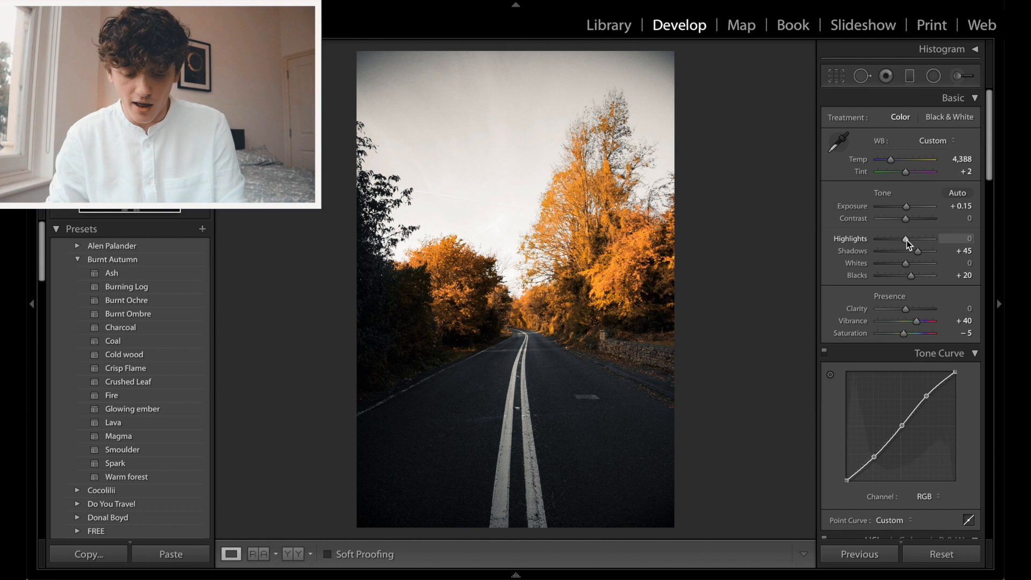
drag(906, 240, 806, 229)
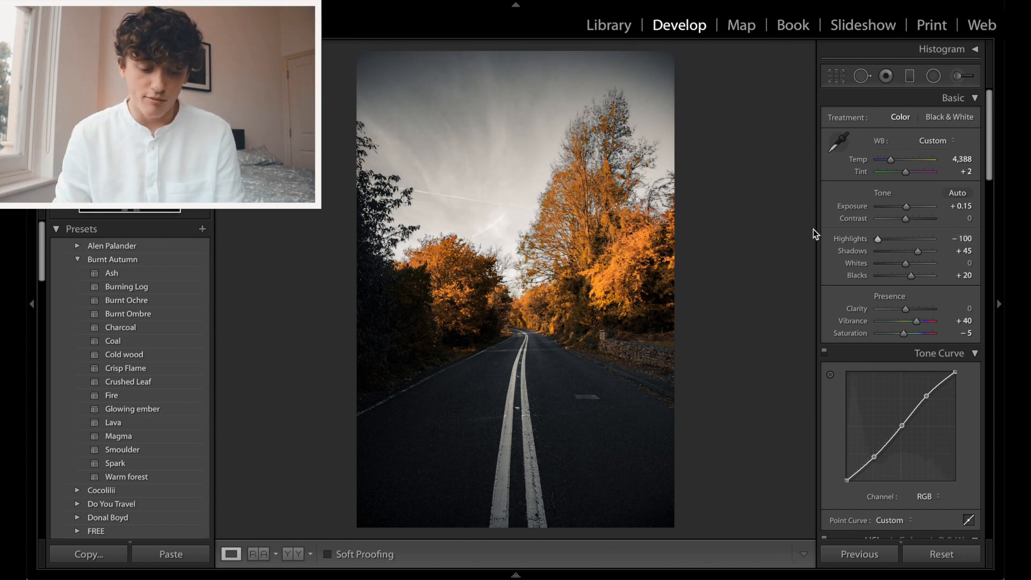
drag(878, 239, 899, 252)
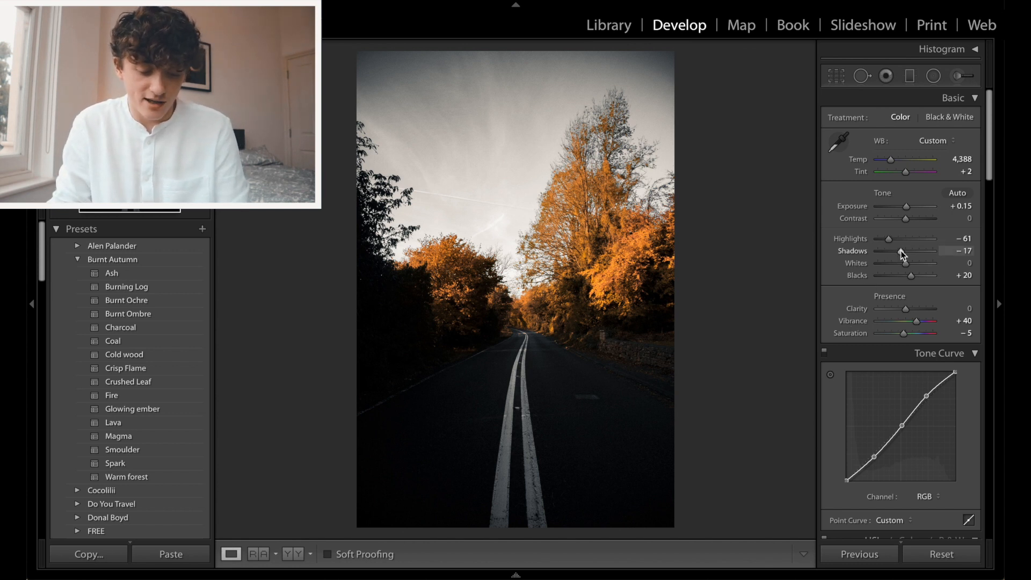
- Raise the Shadows to +100, and try the Whites at +100 before resetting them to 0
drag(901, 251, 934, 250)
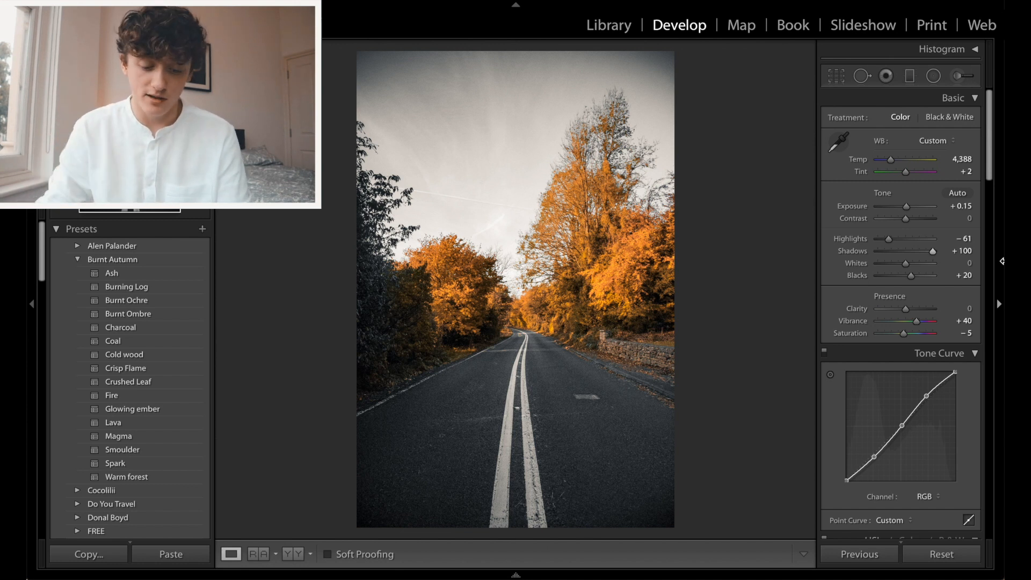
drag(897, 263, 966, 253)
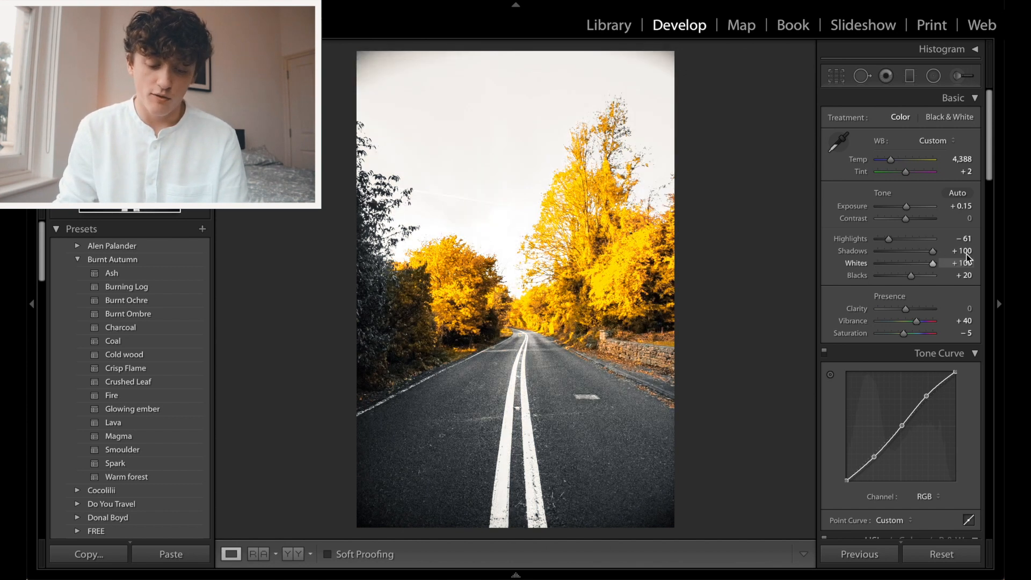
double_click(855, 263)
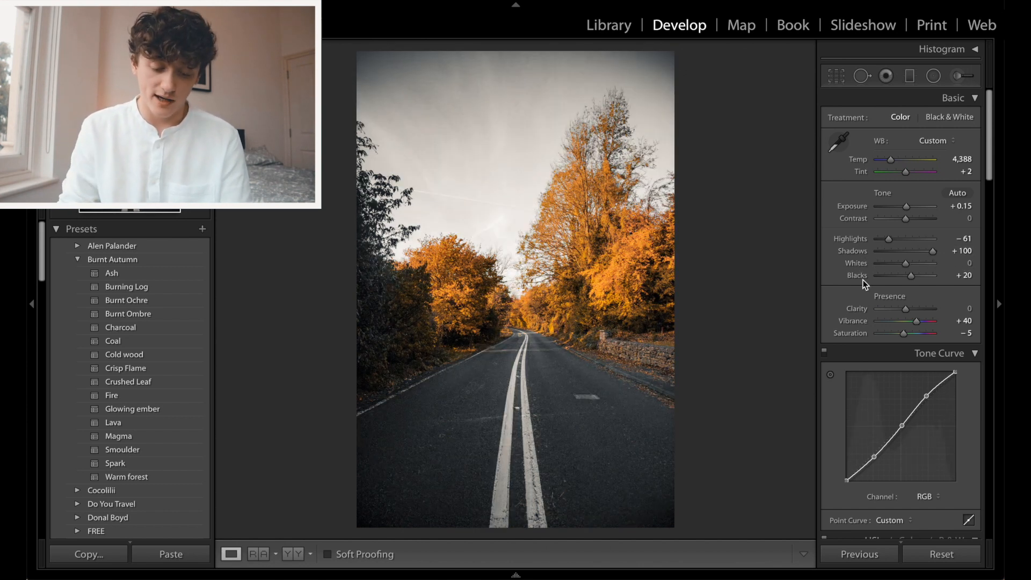
- Try the Green hue at -10 in the HSL settings and return it to -100
scroll(864, 284, down, 2)
scroll(914, 214, down, 3)
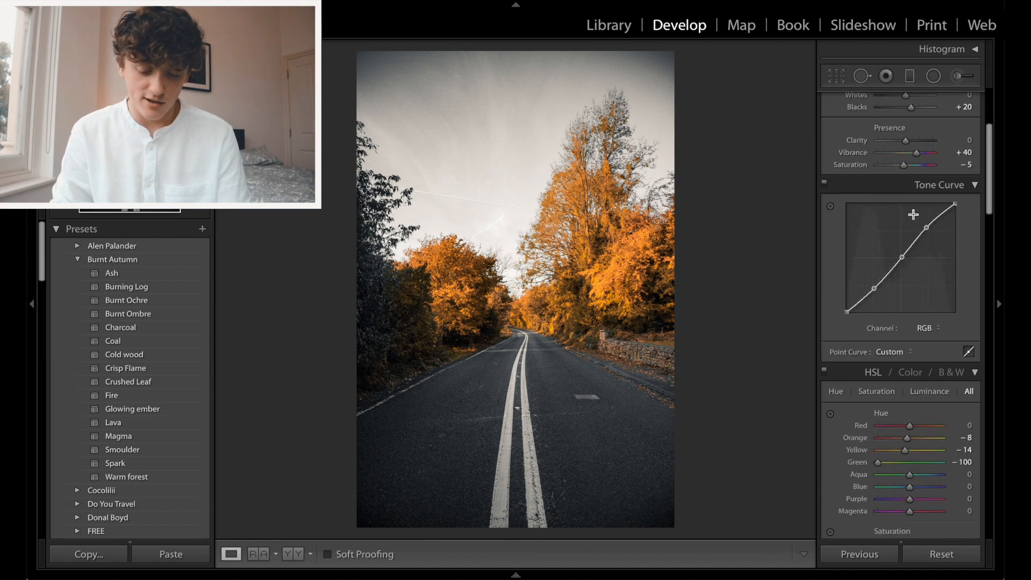
scroll(914, 214, down, 2)
scroll(890, 269, down, 4)
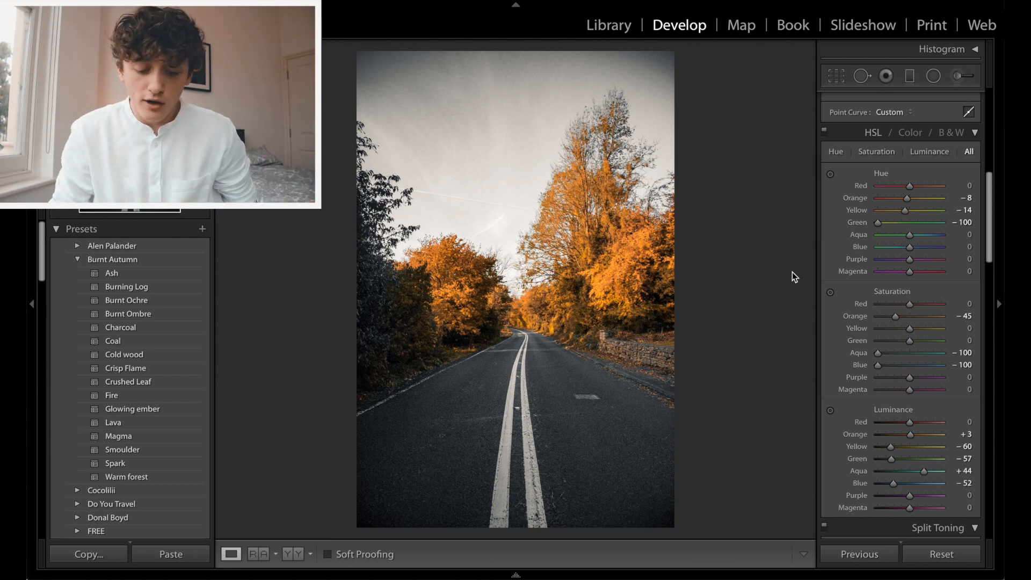
drag(880, 225, 900, 227)
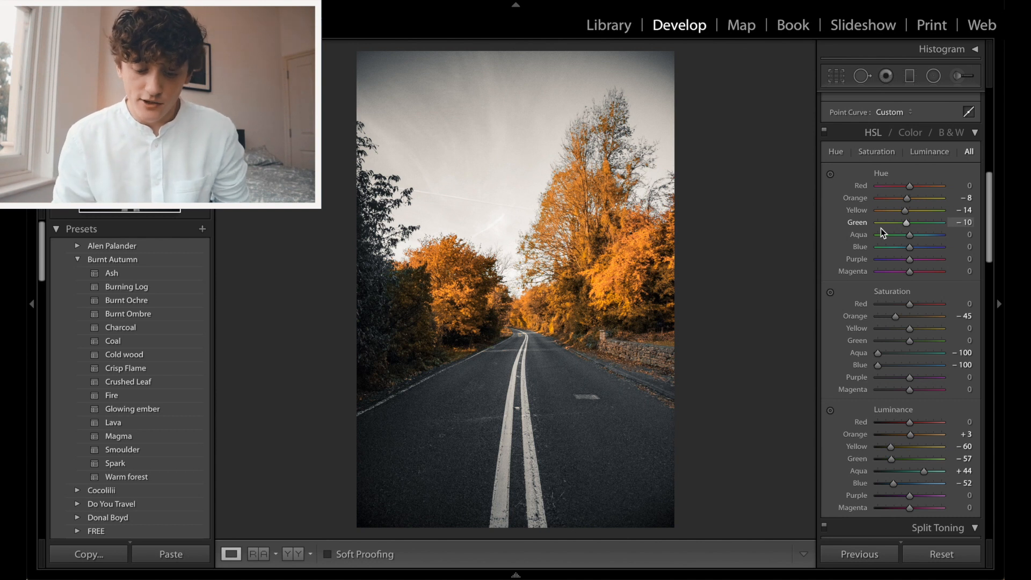
drag(906, 222, 827, 231)
drag(893, 232, 843, 227)
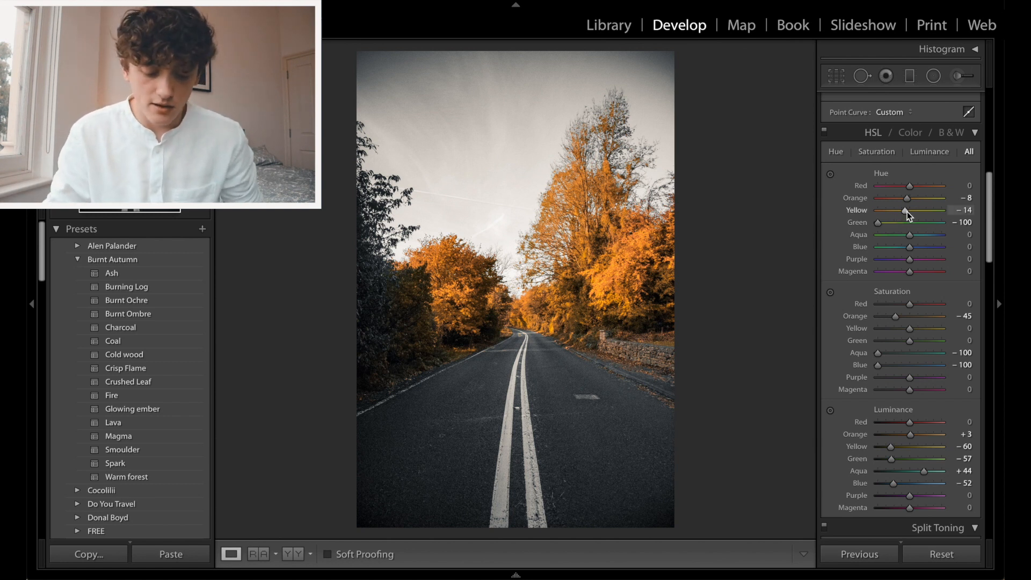
- Reset the Green hue to 0 and try the Yellow hue at both -100 and +100
drag(906, 211, 849, 212)
double_click(855, 226)
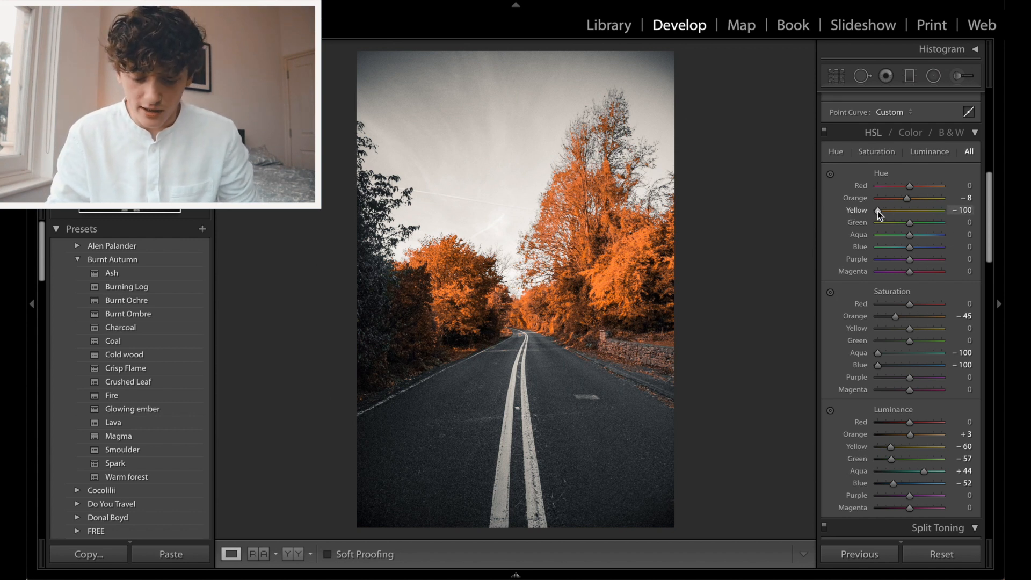
drag(877, 211, 1002, 214)
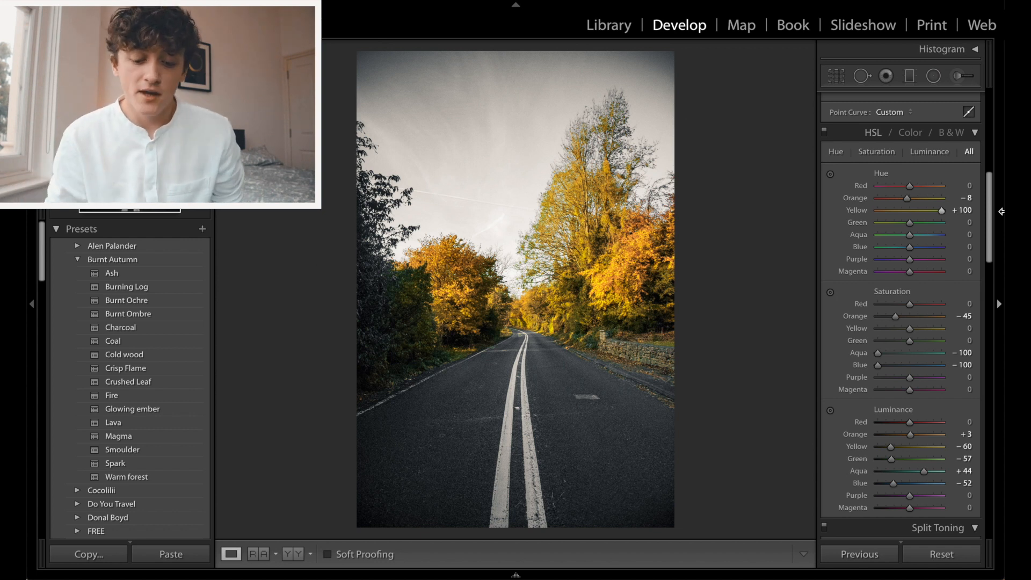
- Undo the Yellow hue shifts, and set the Yellow hue to -38 and the Green hue to -100
key(ctrl+z)
key(ctrl+z)
key(ctrl+z)
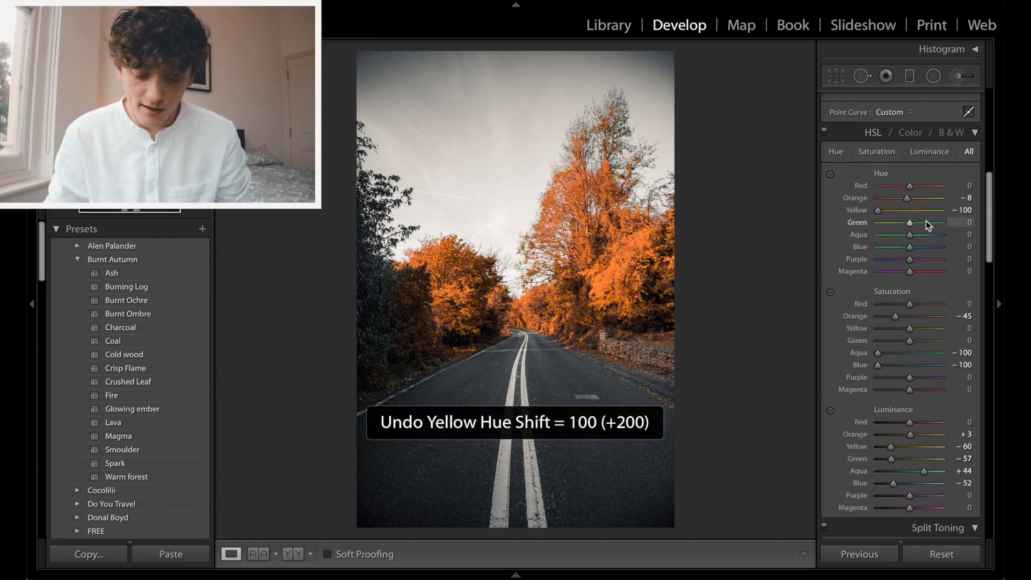
key(ctrl+z)
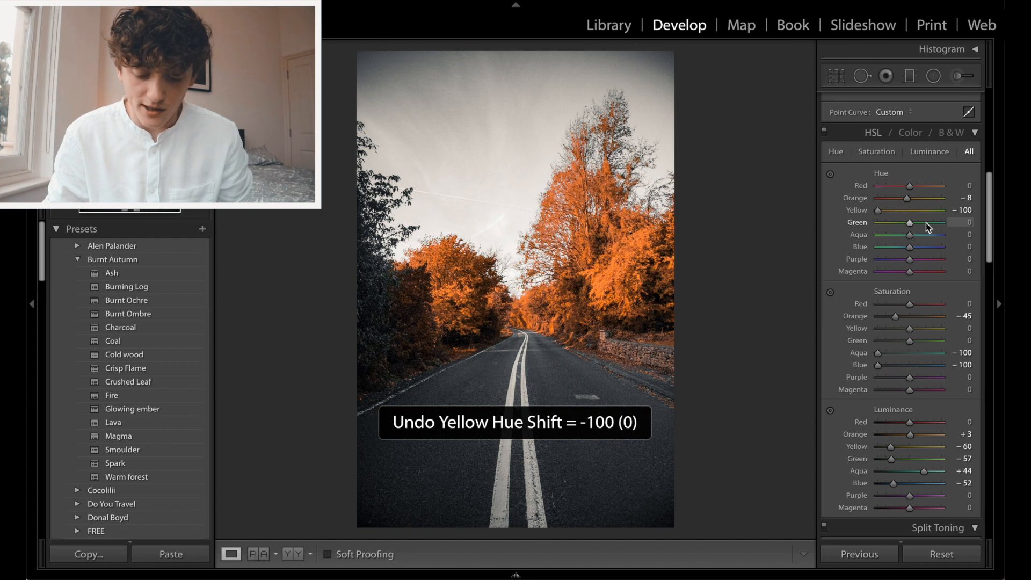
click(897, 211)
drag(888, 224, 875, 223)
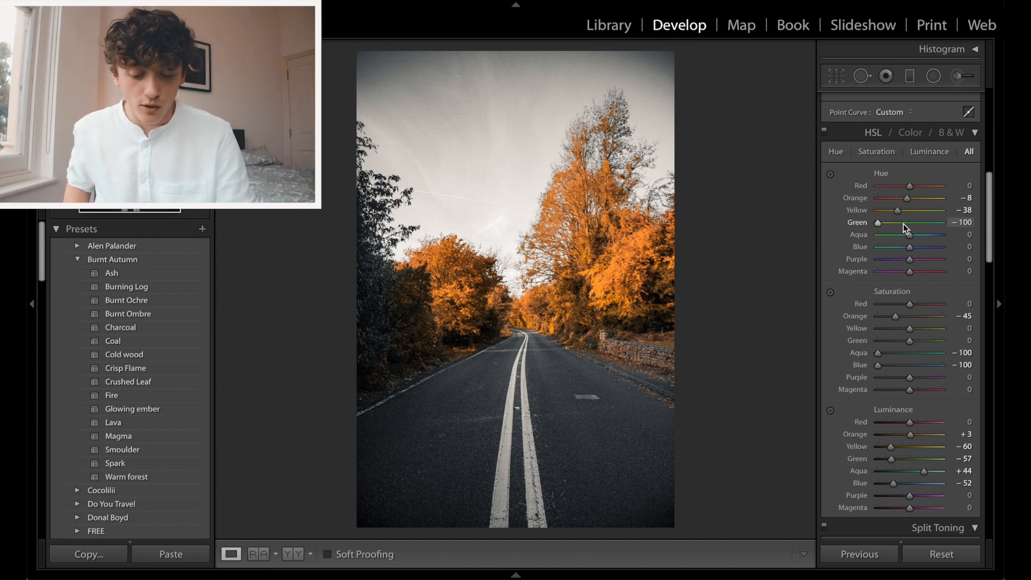
- Try the Yellow luminance at -100 and the Green luminance at +57, and reset both to 0
scroll(912, 394, down, 3)
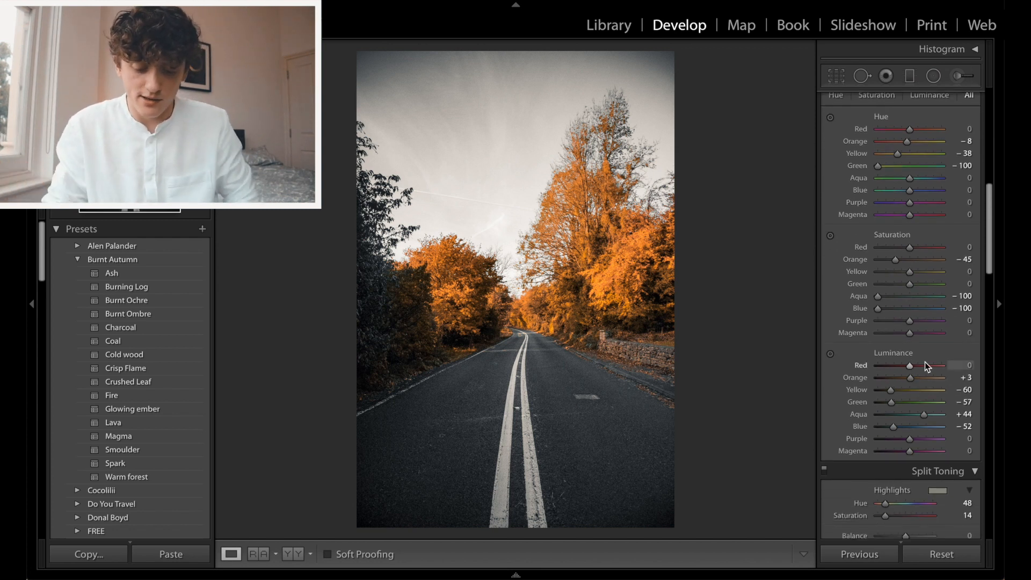
scroll(903, 325, down, 4)
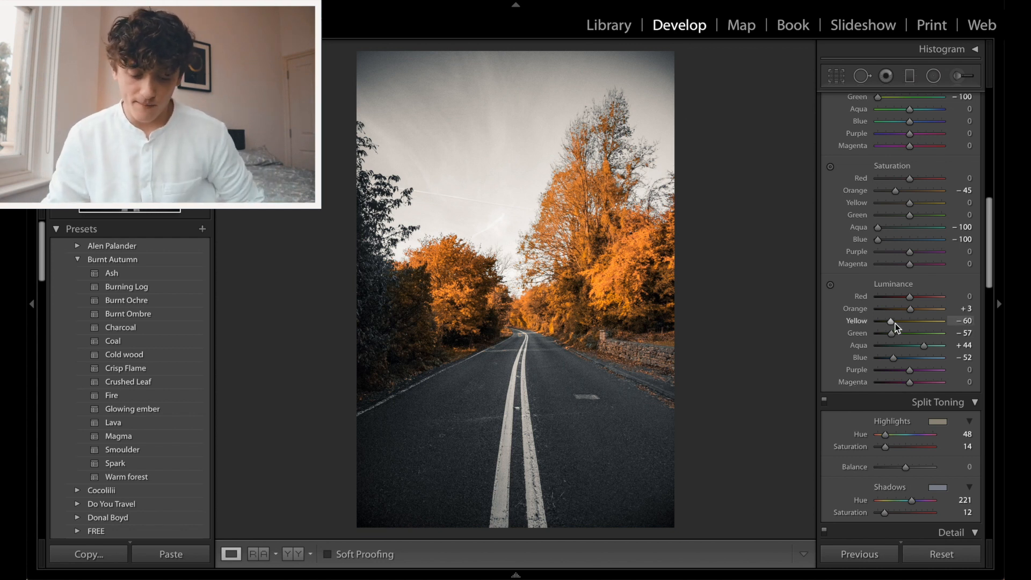
drag(891, 323, 785, 315)
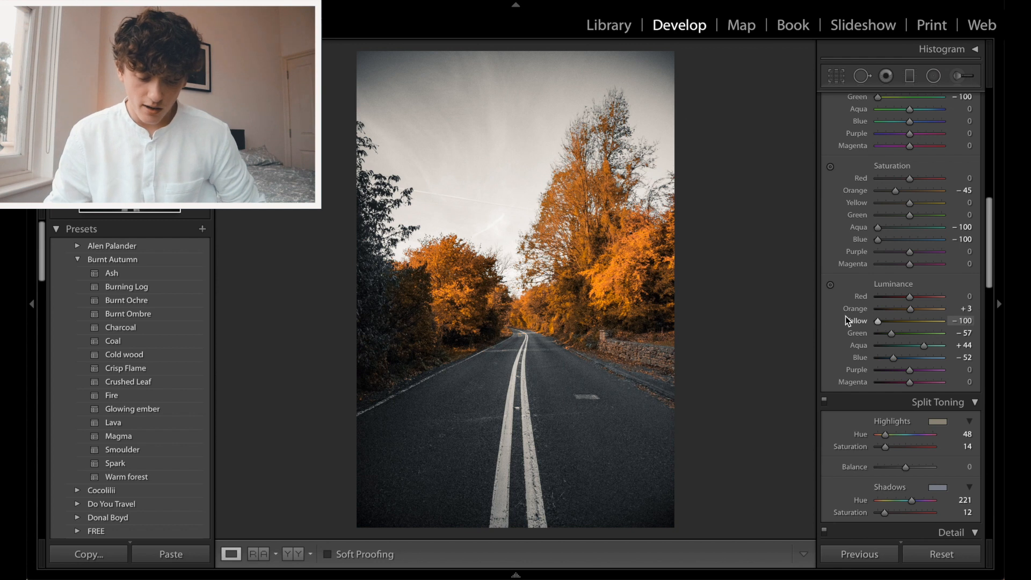
drag(898, 333, 865, 336)
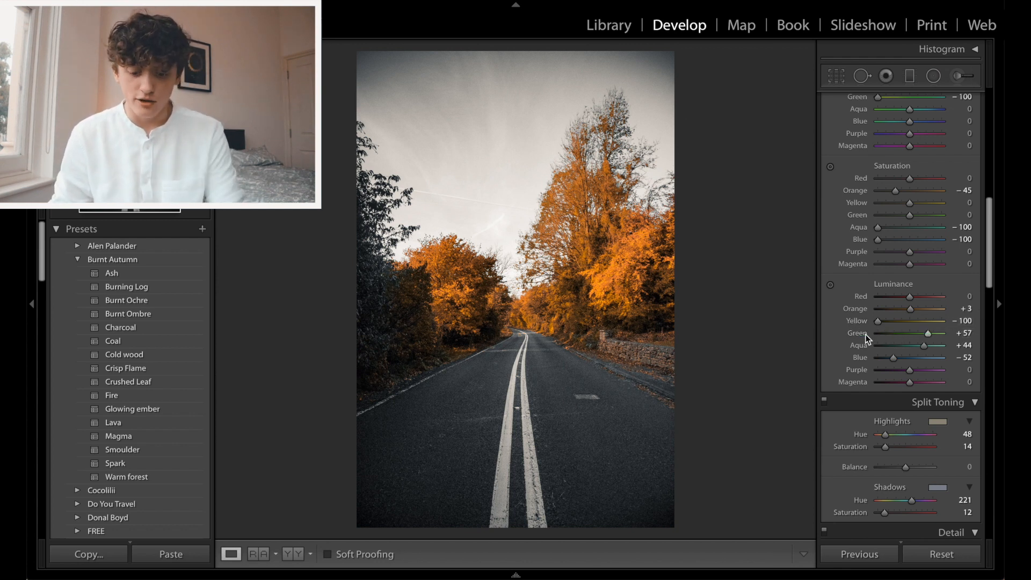
double_click(861, 332)
double_click(860, 321)
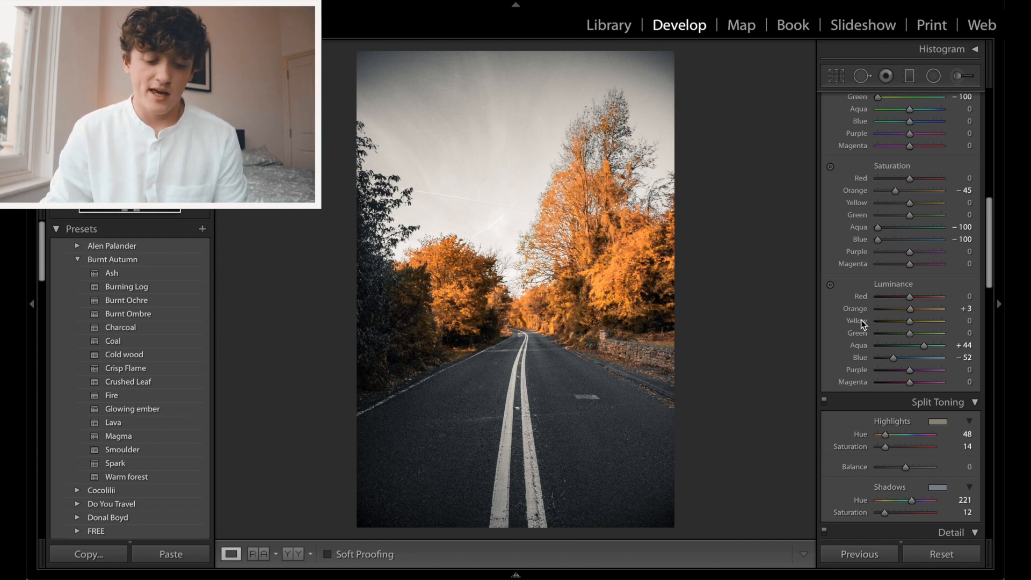
- Reapply the Glowing ember preset from the Burnt Autumn set to discard the trial adjustments
scroll(861, 320, down, 5)
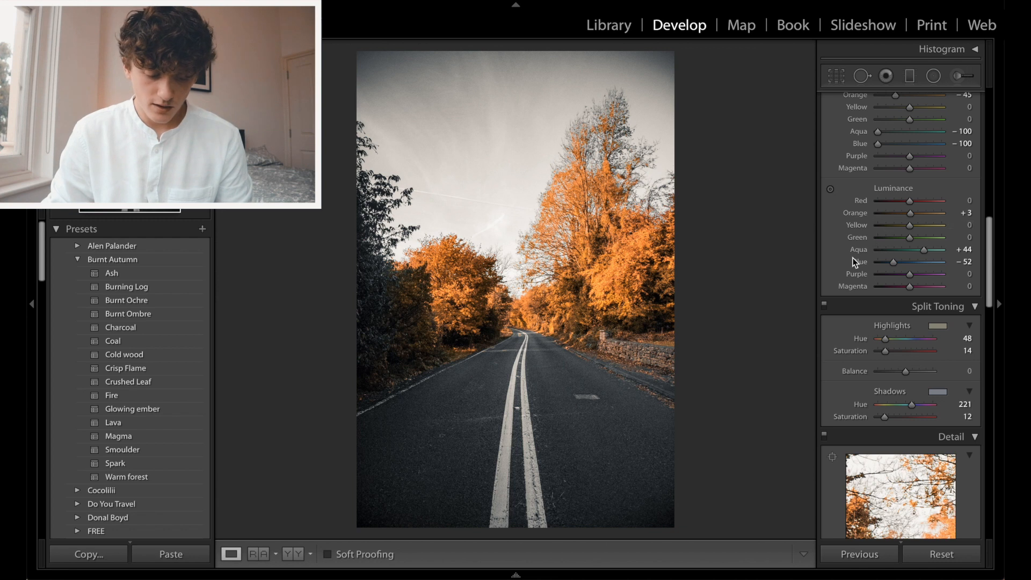
click(151, 411)
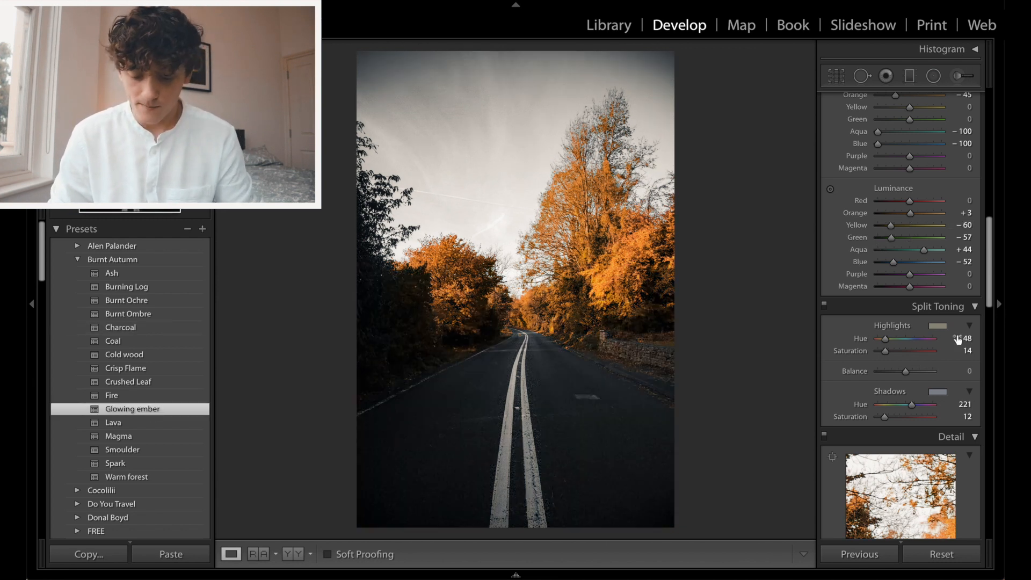
- Preview different Split Toning highlight hues at full saturation, and set the highlights to hue 32 and saturation 6
scroll(942, 350, down, 5)
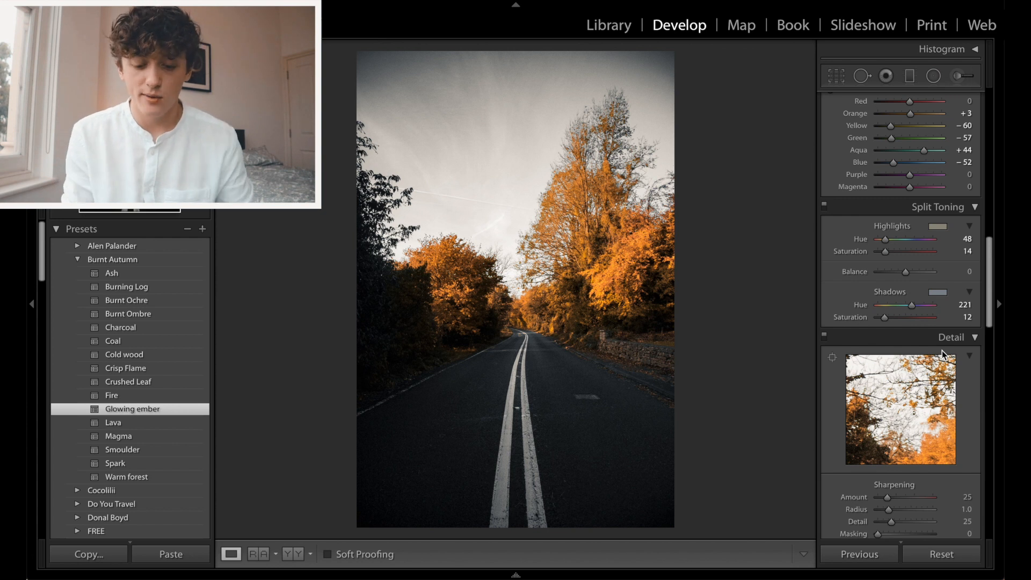
key(alt)
alt+drag(884, 239, 936, 240)
click(882, 239)
key(ctrl+z)
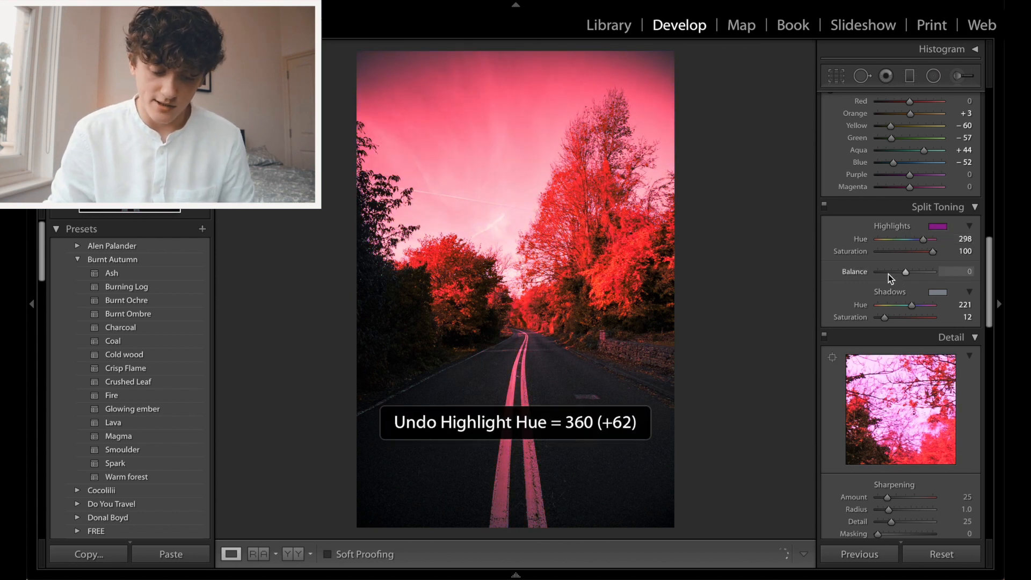
key(ctrl+z)
click(880, 253)
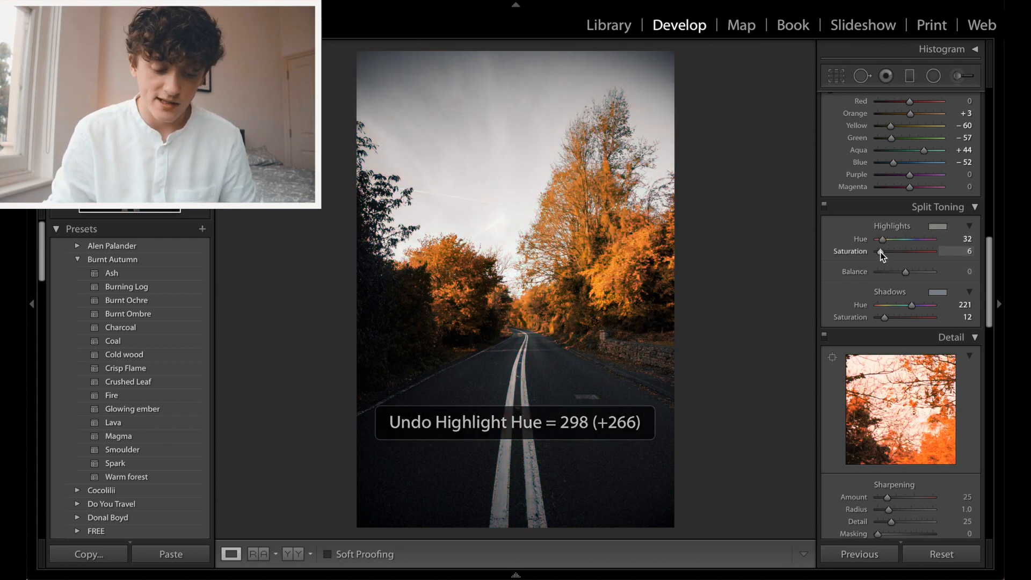
- Review the Detail, Effects and Camera Calibration settings, and return to the HSL hue settings
scroll(875, 391, down, 5)
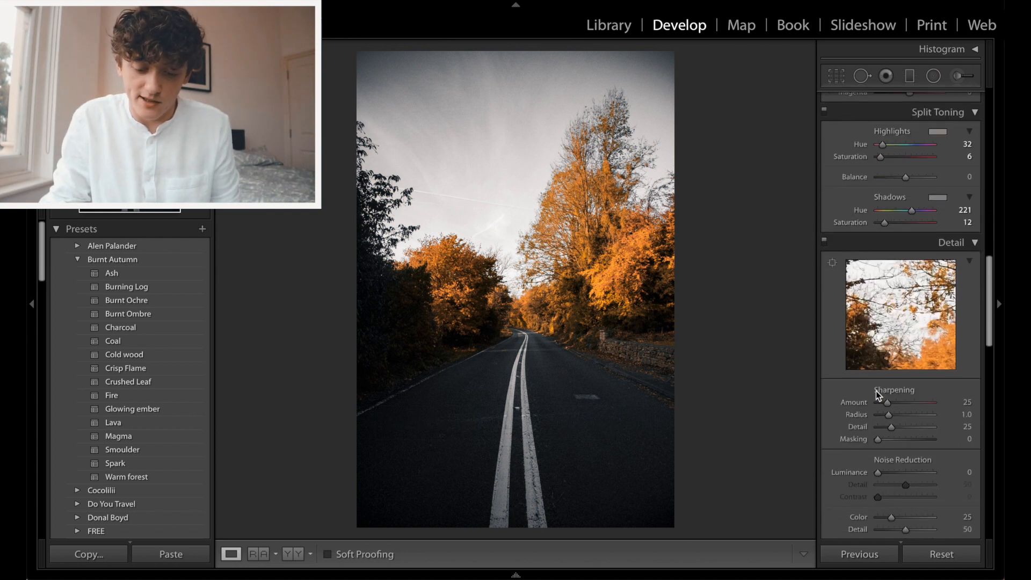
scroll(876, 394, down, 10)
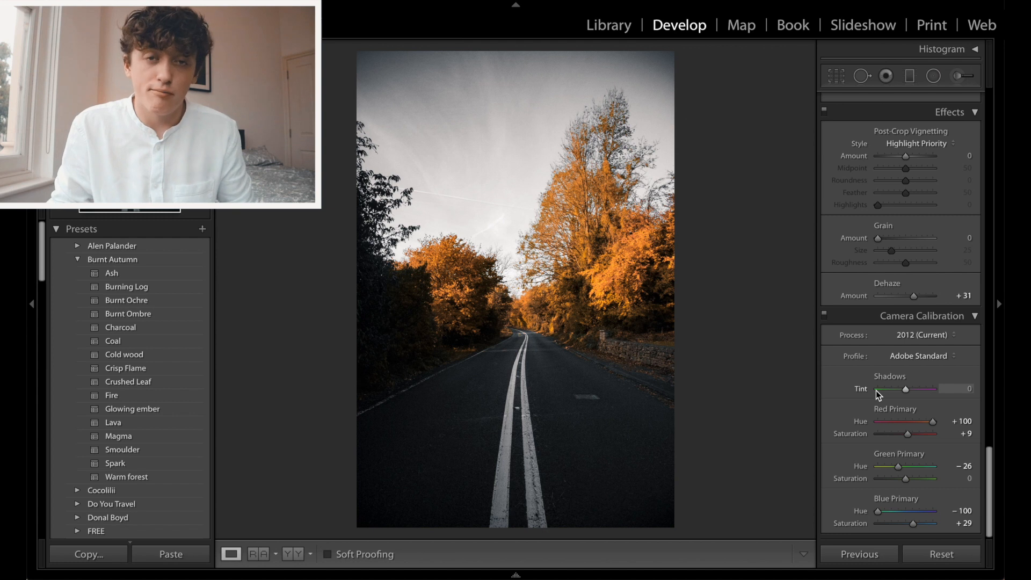
scroll(875, 391, up, 10)
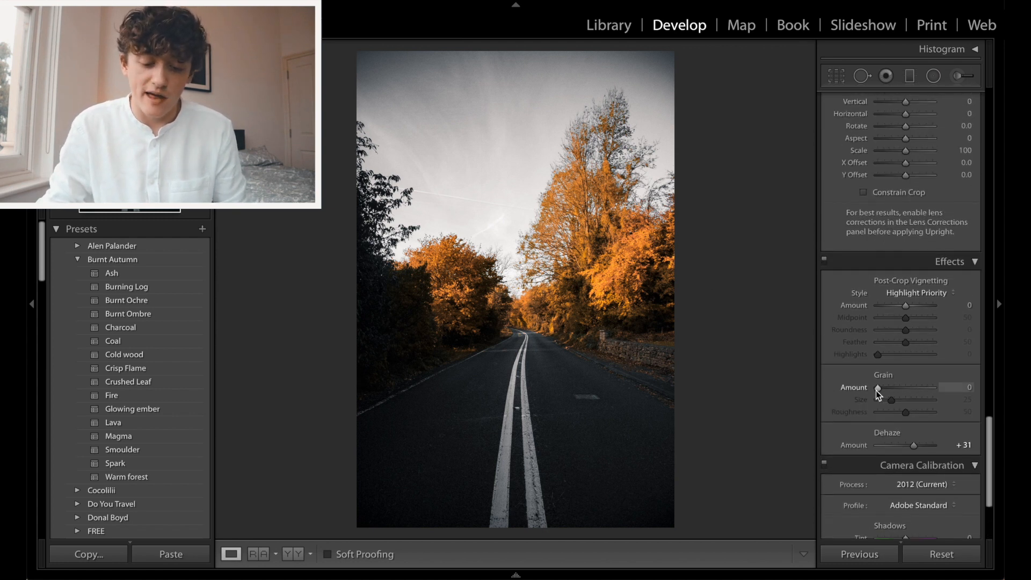
scroll(878, 415, up, 8)
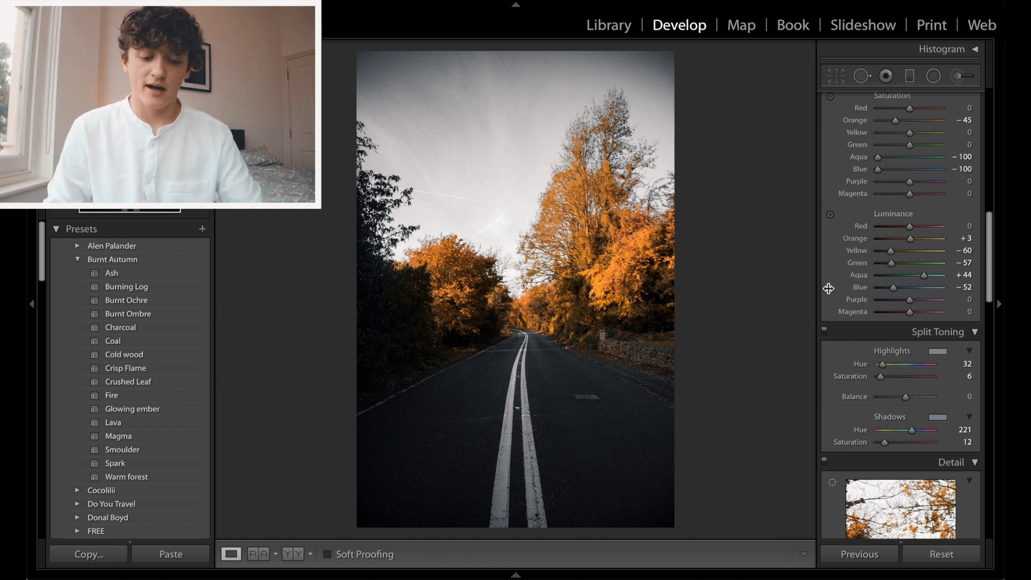
scroll(953, 408, up, 5)
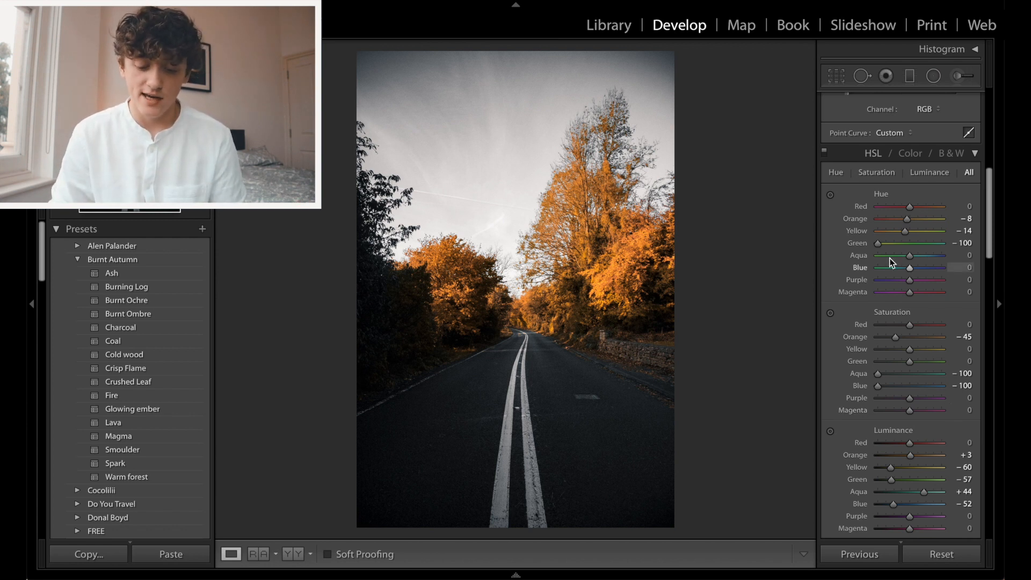
scroll(861, 336, down, 1)
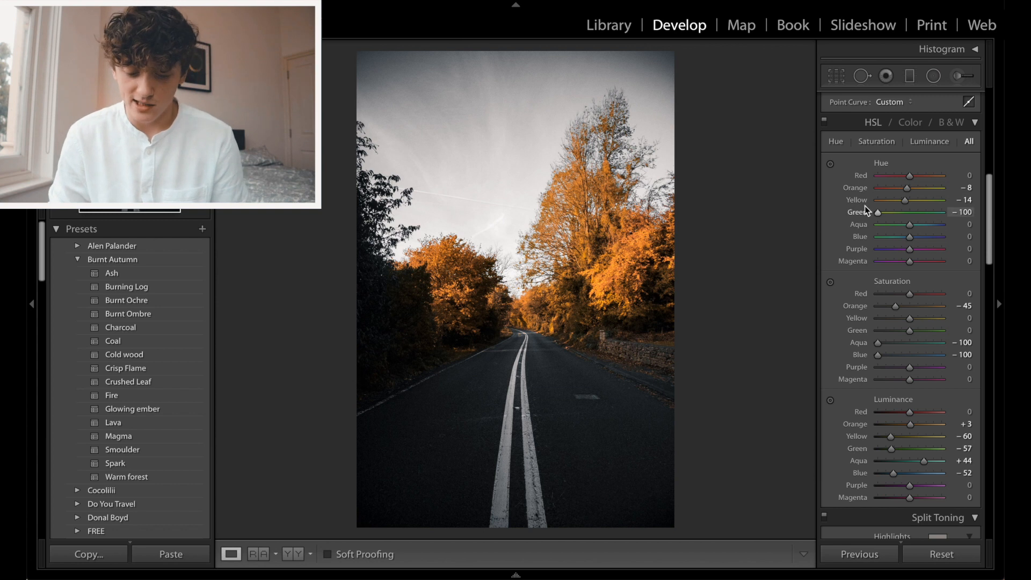
- Reset all develop settings and try the camera calibration with Blue Primary hue at -100 and Red Primary hue at +100
scroll(972, 223, down, 15)
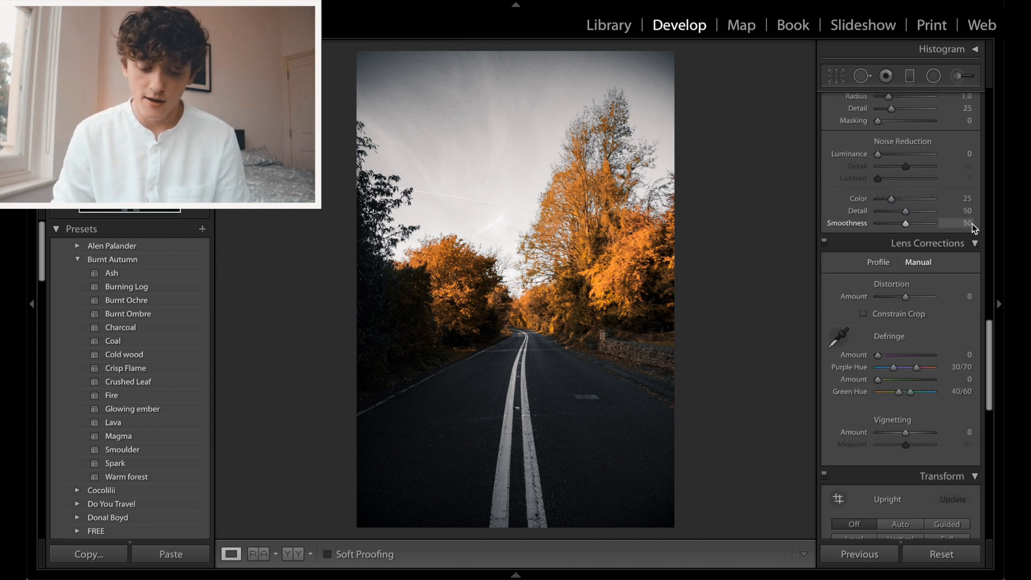
scroll(971, 223, down, 5)
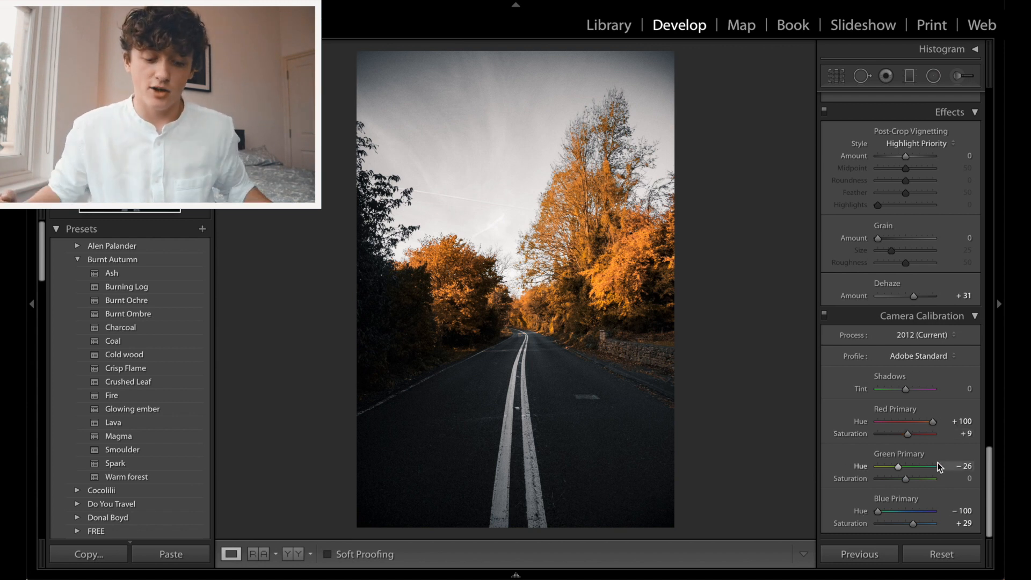
click(941, 553)
drag(906, 511, 808, 503)
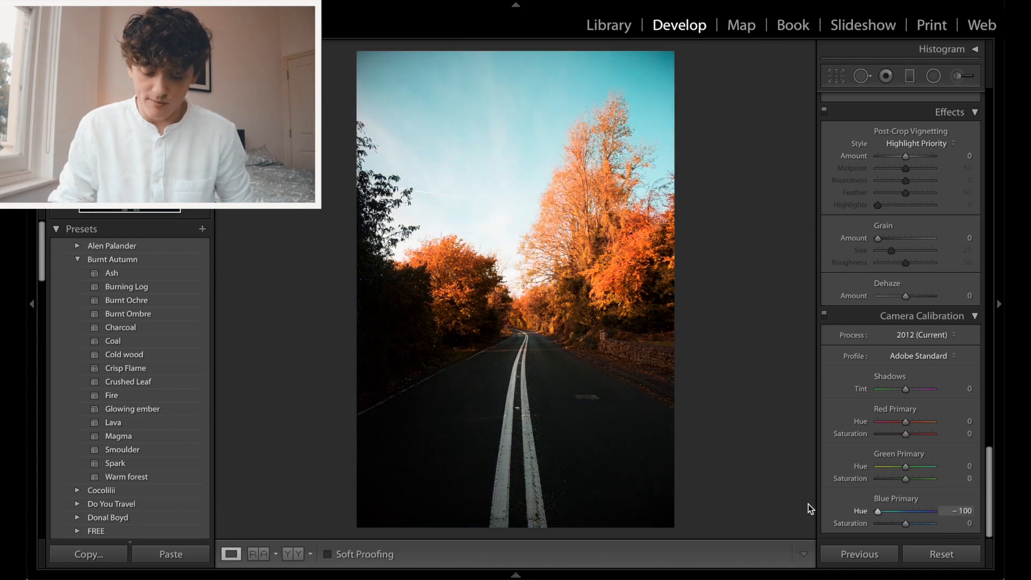
drag(907, 422, 981, 424)
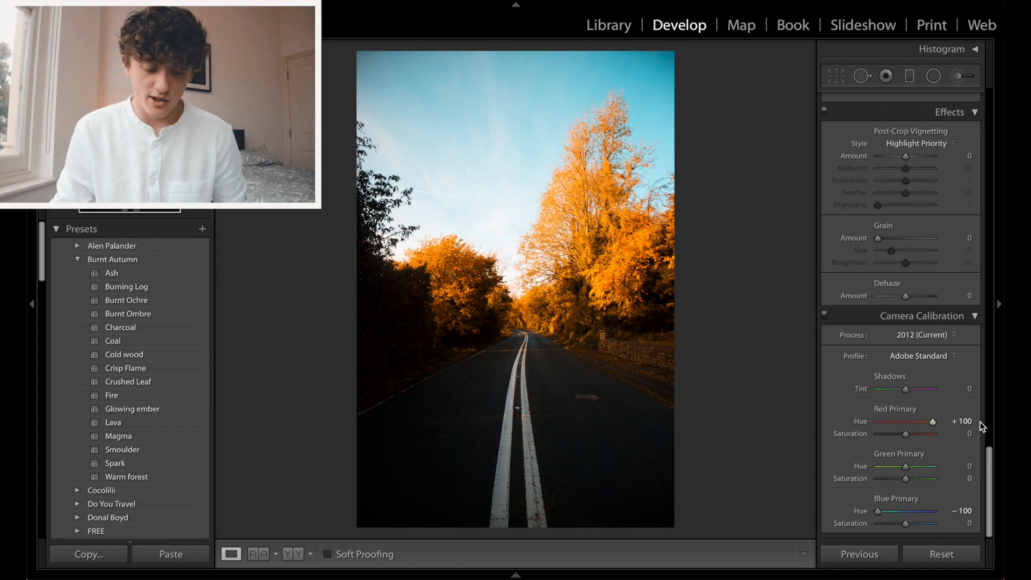
- Undo the Red and Blue Primary hue changes and reapply the Glowing ember preset from the Burnt Autumn set
key(ctrl+z)
key(ctrl+z)
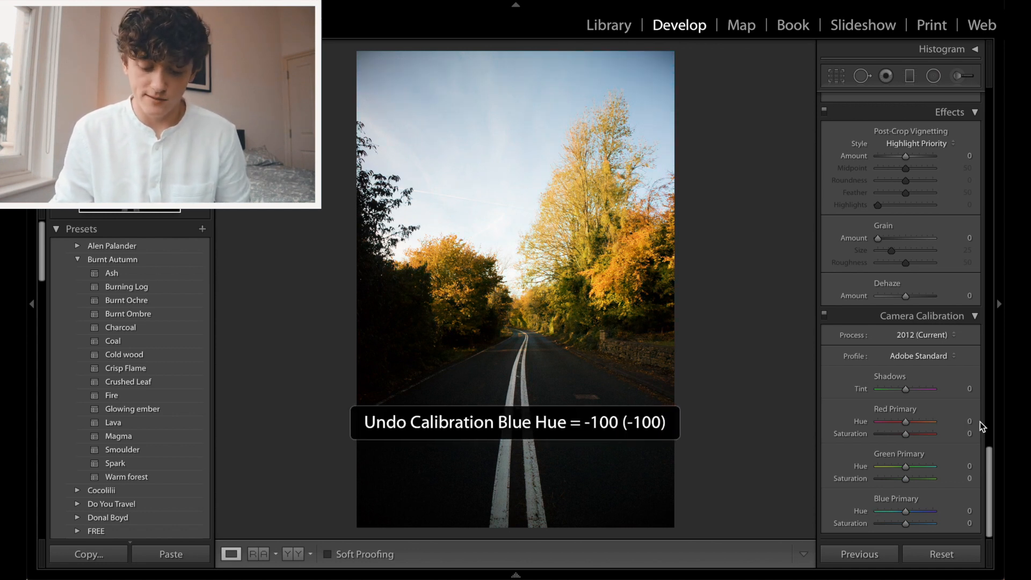
scroll(937, 351, up, 10)
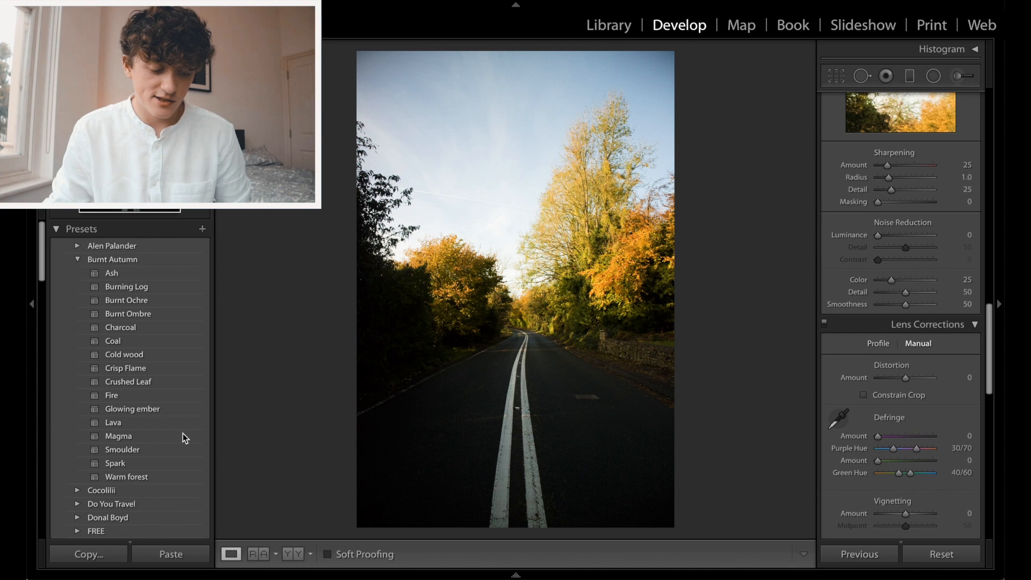
click(156, 409)
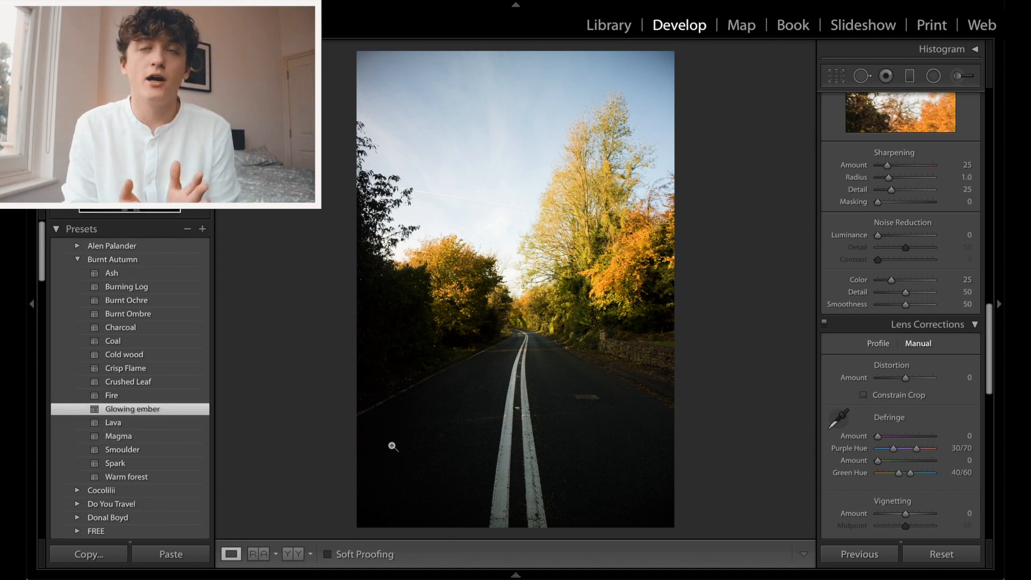